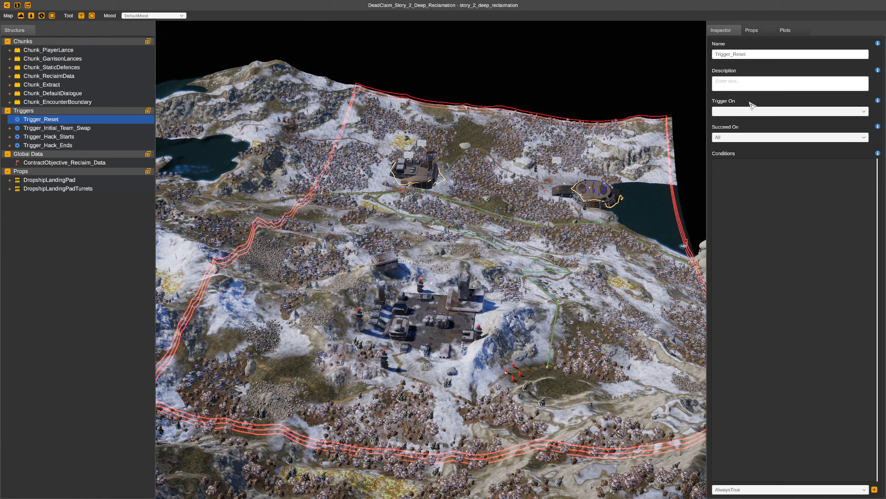
Browse the Trigger On event list for the Trigger_Reset trigger without picking an event
left_click(743, 110)
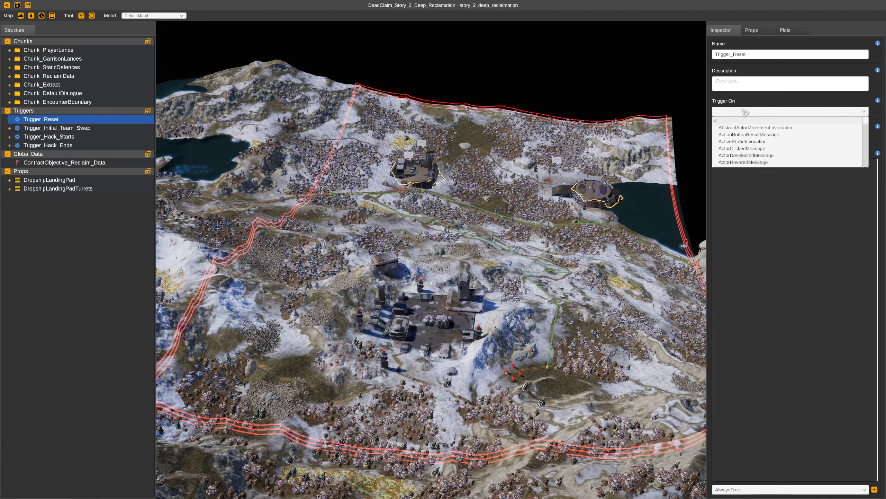
left_click_drag(865, 122, 869, 140)
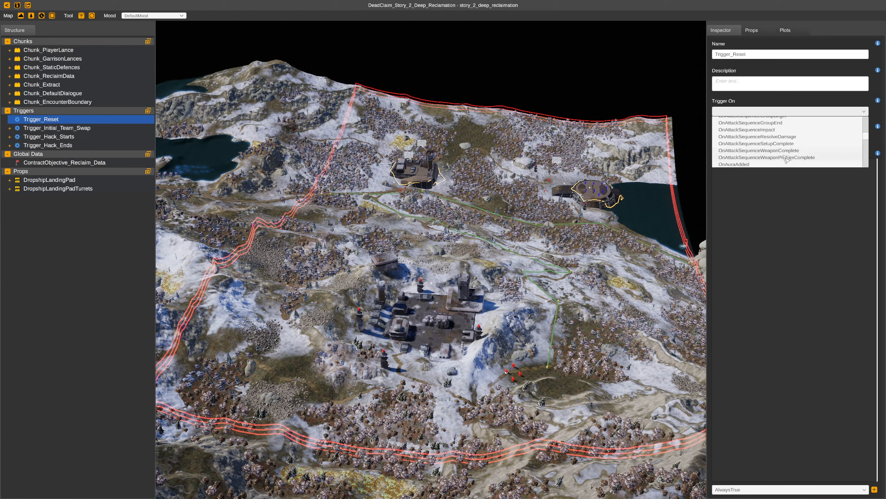
left_click(771, 250)
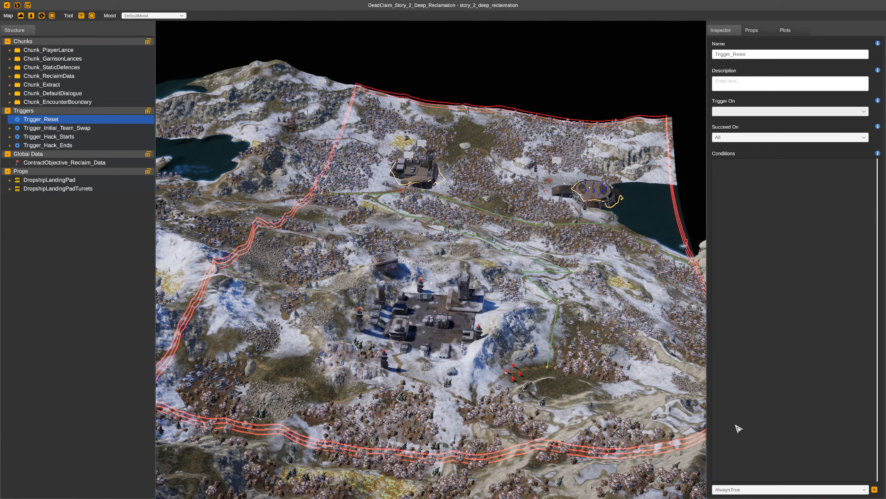
Expand and collapse the Trigger_Hack_Starts and Trigger_Hack_Ends triggers to inspect their actions
left_click(9, 136)
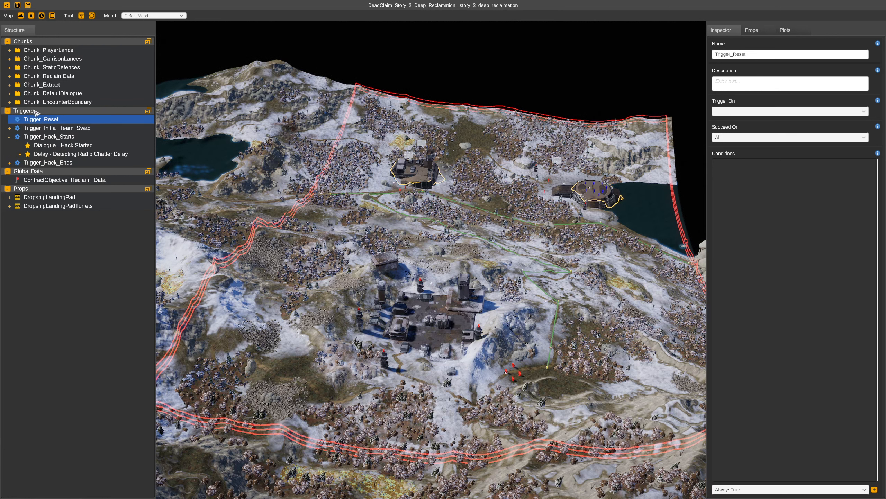
left_click(9, 163)
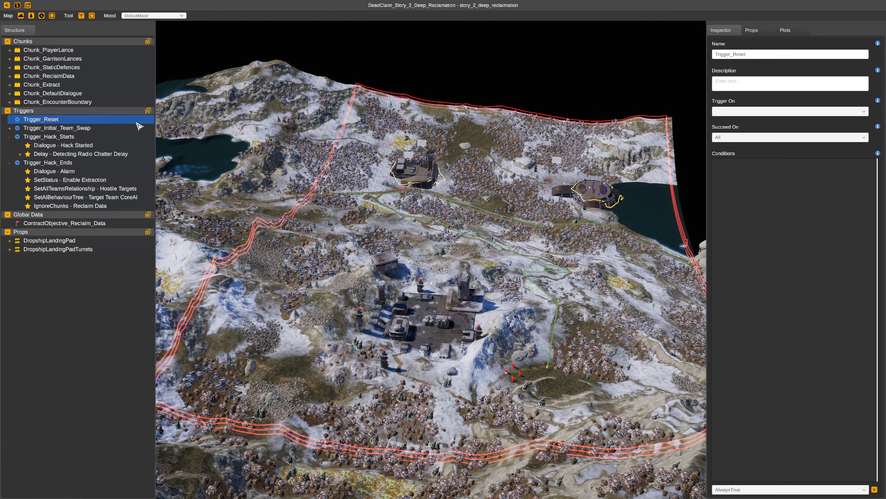
left_click(10, 136)
left_click(9, 145)
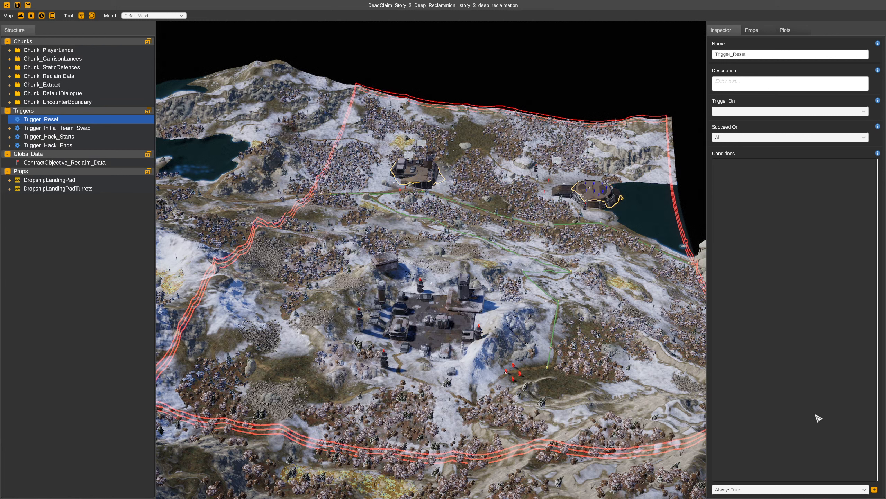
Browse the condition type list and the Trigger On event list for Trigger_Reset
left_click(775, 490)
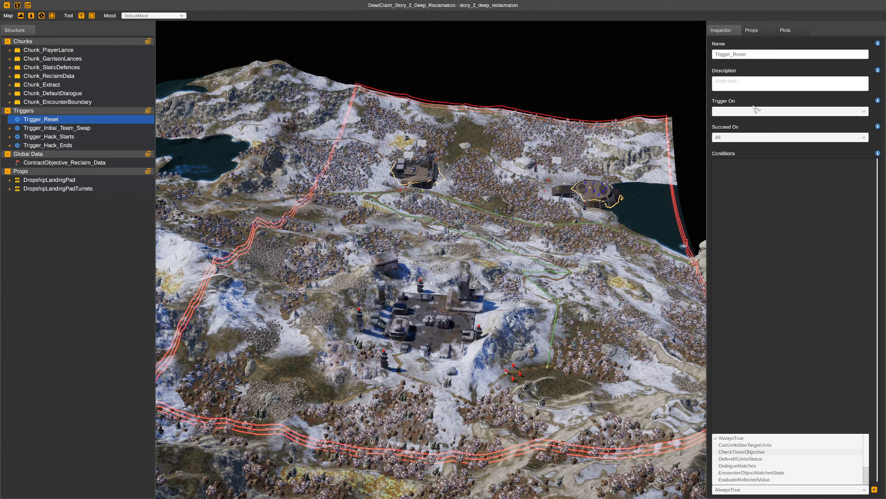
left_click(790, 112)
left_click(791, 112)
left_click_drag(869, 124, 869, 143)
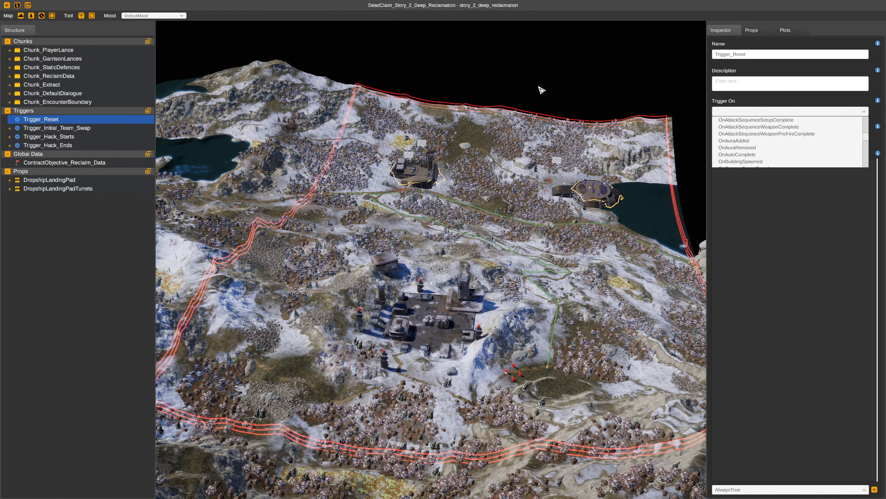
left_click(771, 267)
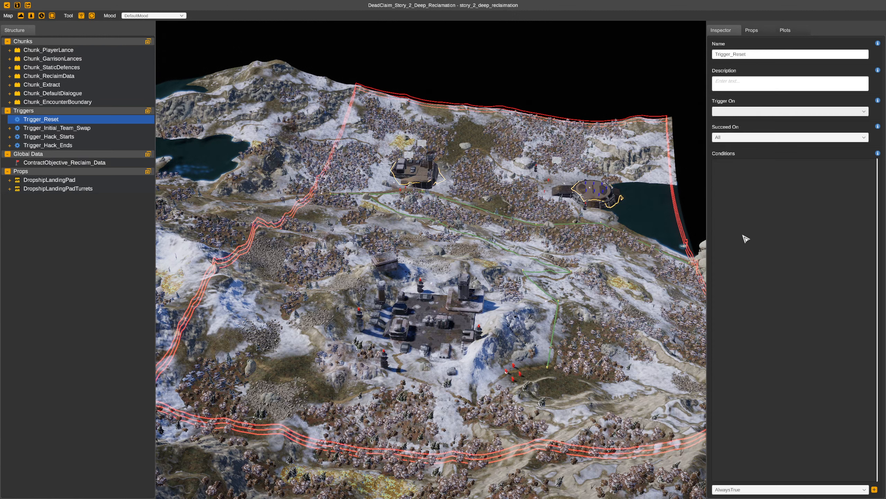
mouse_move(707, 229)
left_mouse_down()
mouse_move(718, 230)
mouse_move(709, 230)
left_mouse_up()
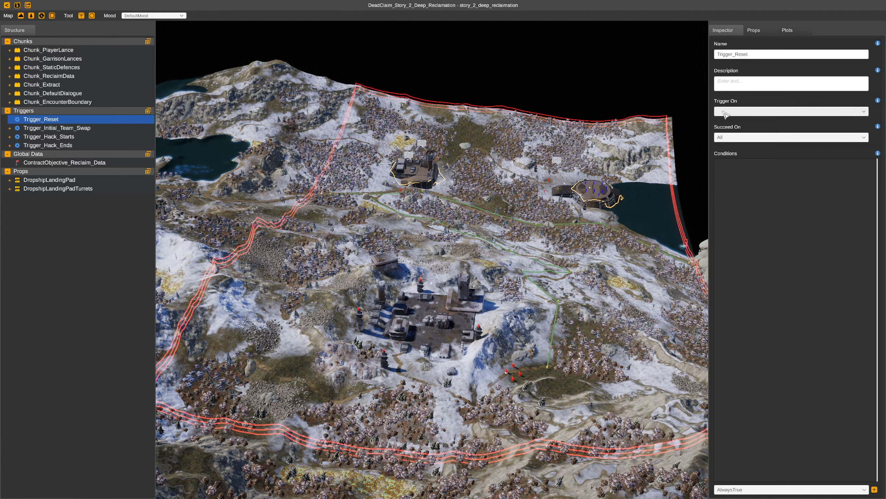
left_click(804, 489)
mouse_move(867, 446)
left_mouse_down()
mouse_move(868, 477)
mouse_move(870, 449)
left_mouse_up()
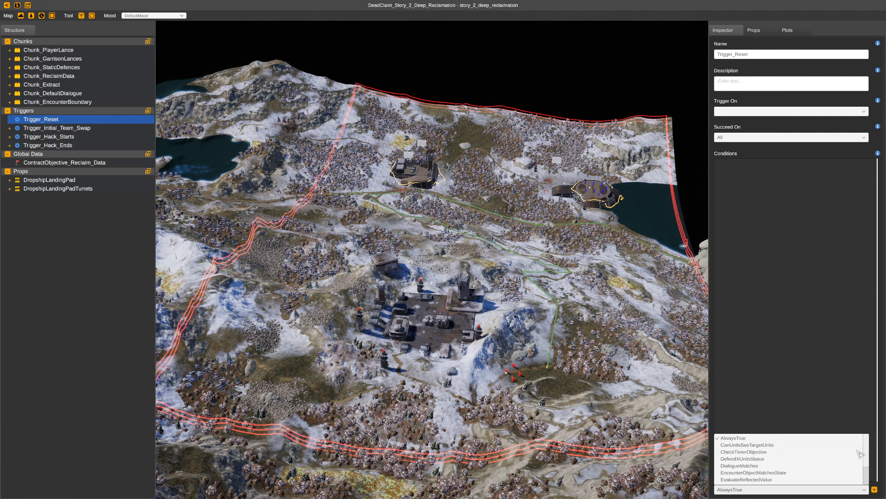
left_click(720, 204)
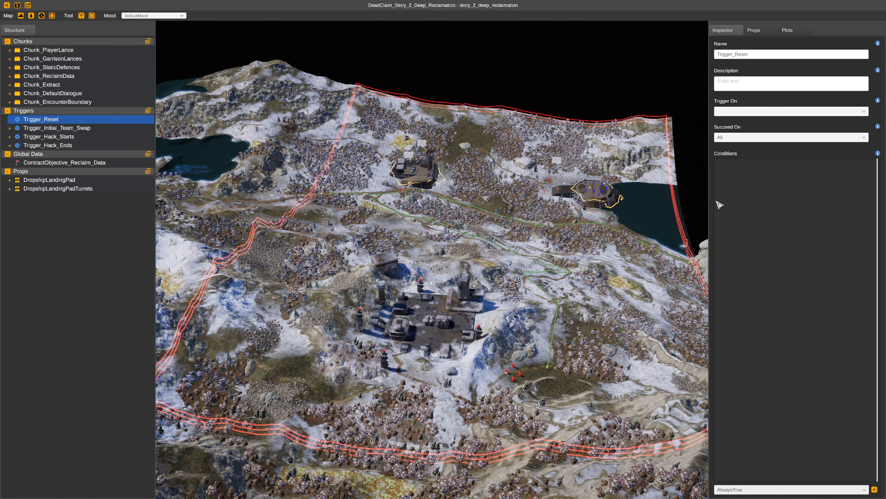
Set Trigger_Reset's Trigger On event to OnDialogueComplete
left_click(865, 112)
left_click_drag(870, 125, 867, 147)
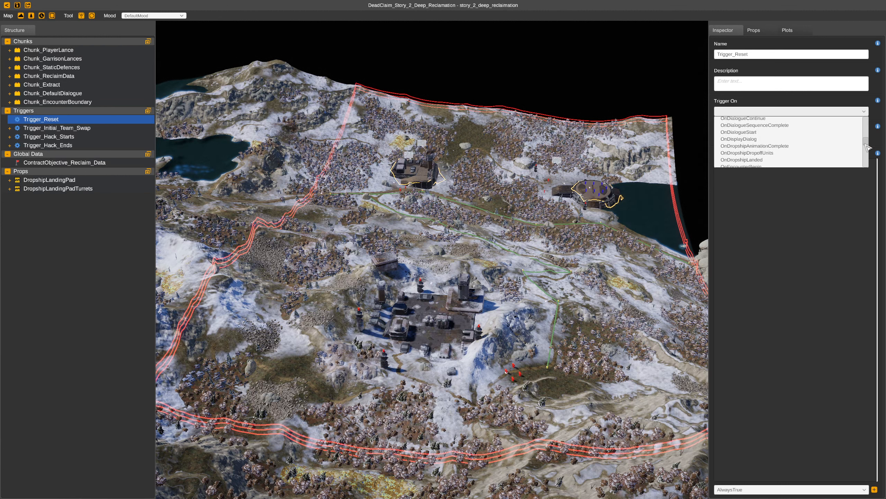
scroll(785, 141, "up", 1)
left_click(765, 129)
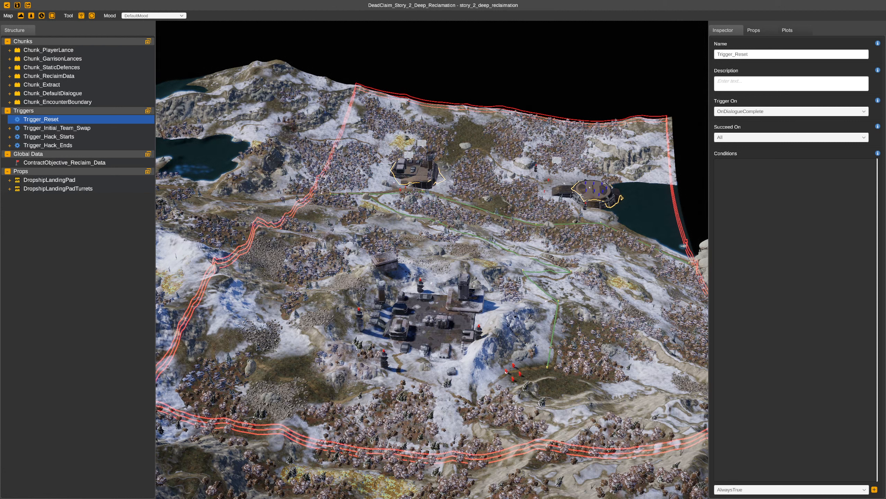
Add a DialogueMatches condition to Trigger_Reset's conditions
left_click(832, 489)
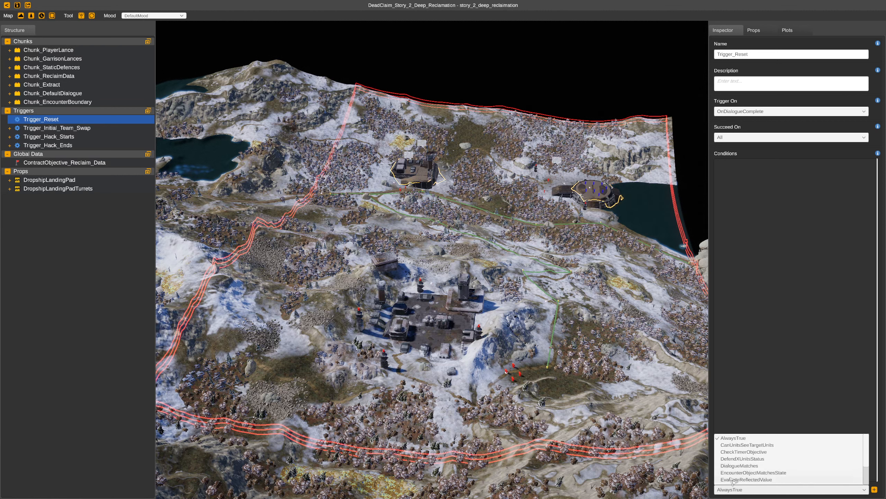
left_click(774, 467)
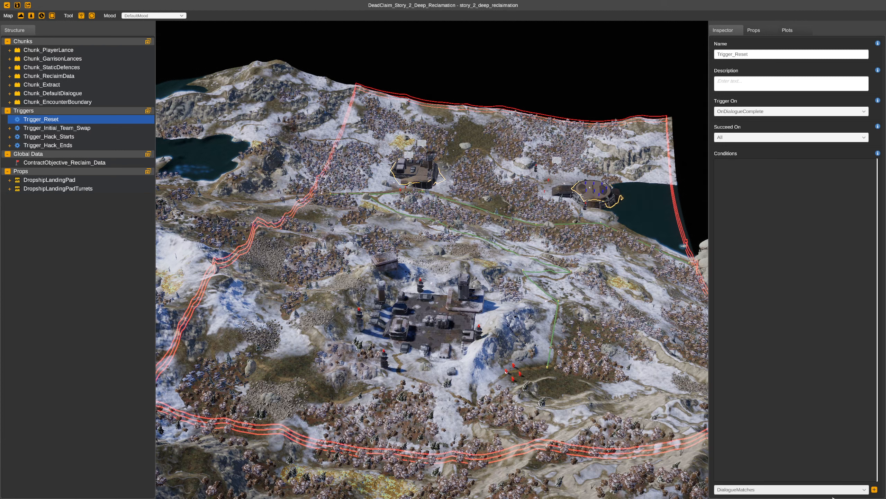
left_click(875, 489)
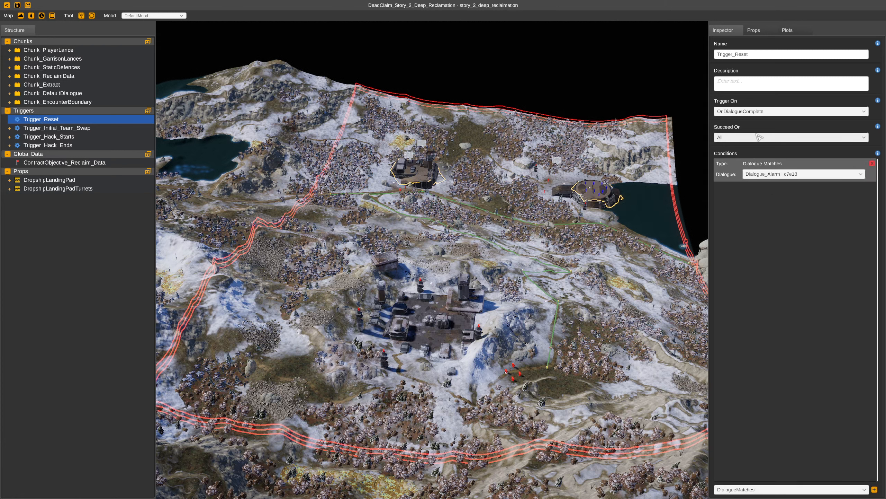
Try switching the Trigger On event to ActorClickedMessage, then cancel the invalidated-conditionals dialog
left_click(865, 112)
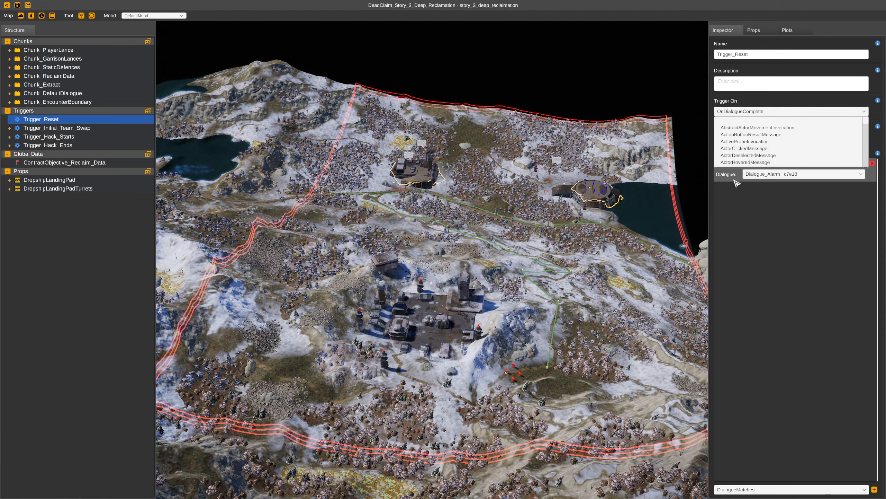
left_click(786, 149)
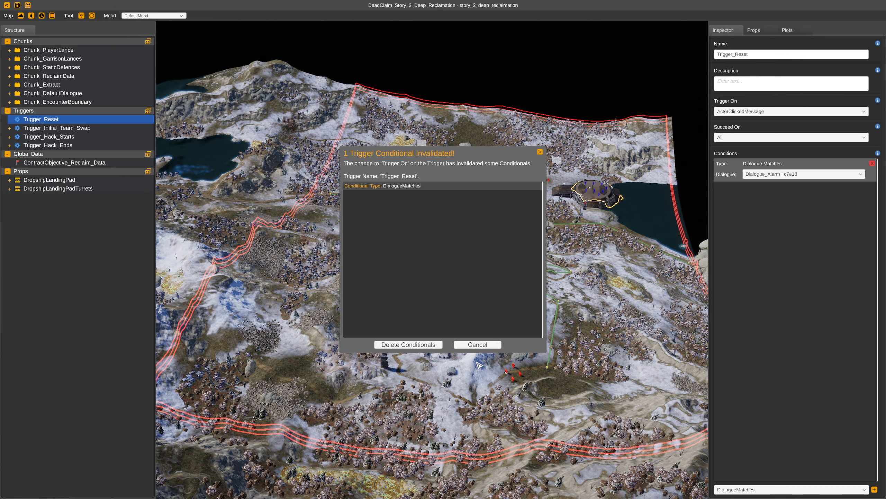
left_click(477, 345)
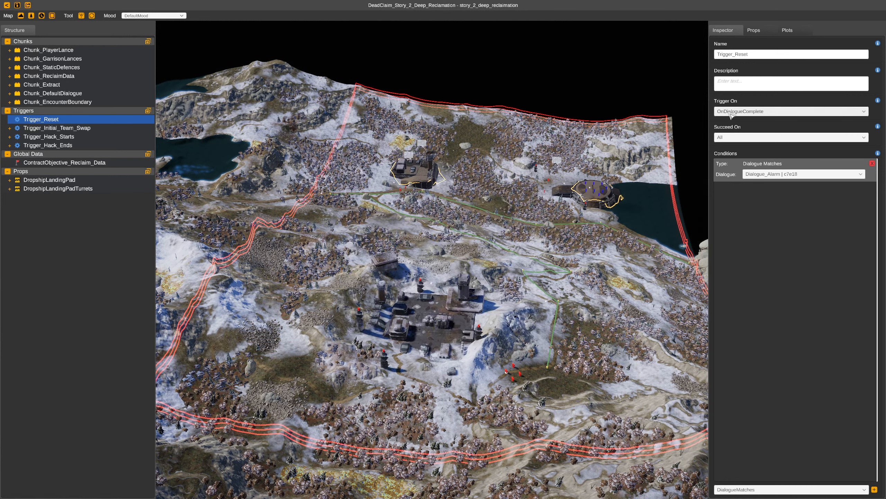
Change the Trigger On event to OnDialogueContinue and add further DialogueMatches conditions
left_click(766, 113)
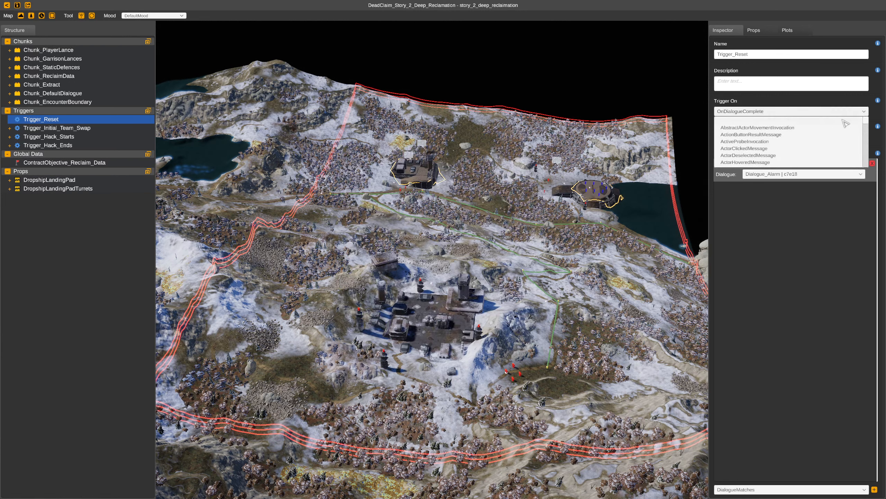
left_click_drag(868, 122, 868, 143)
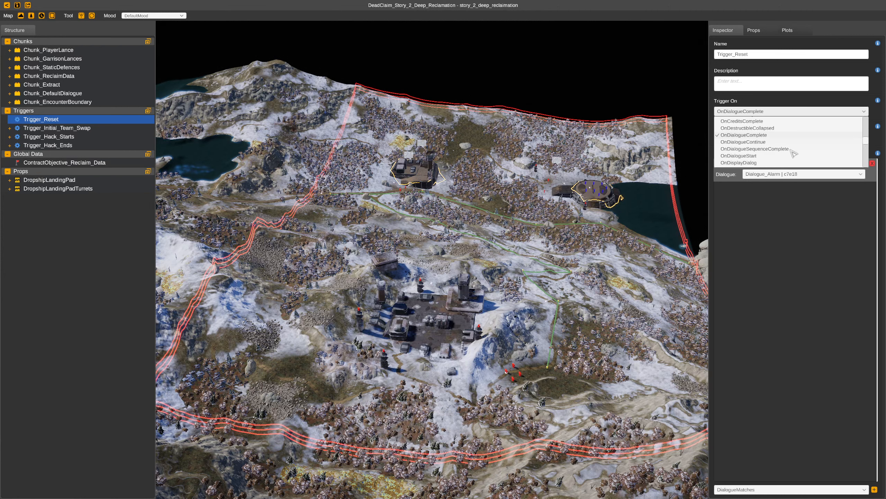
left_click(769, 143)
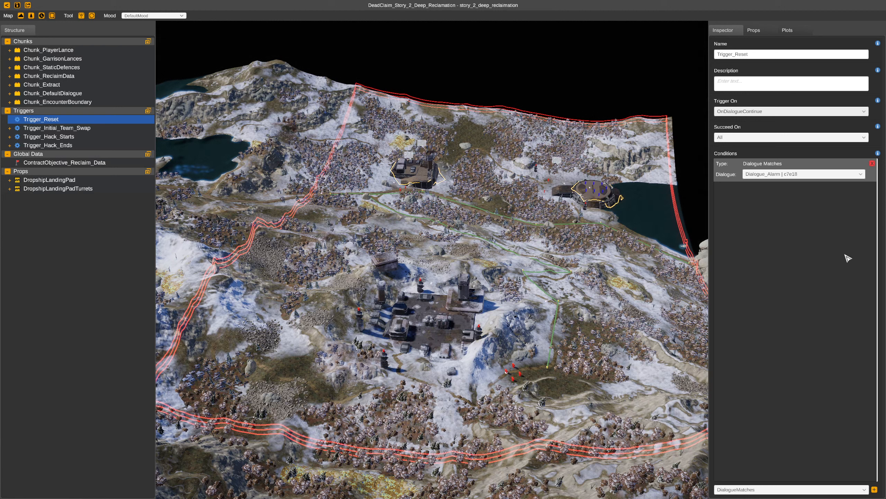
left_click(874, 489)
left_click(874, 489)
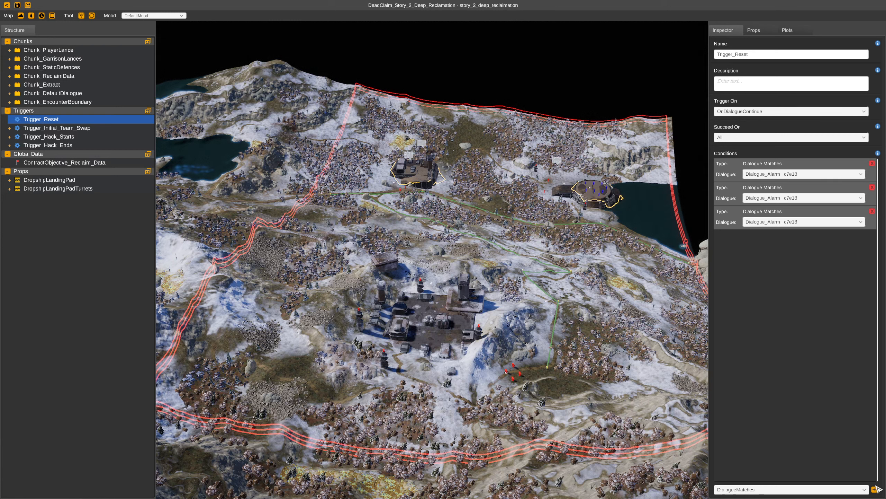
Switch the Trigger On event to ActorClickedMessage and delete the invalidated conditionals
left_click(740, 112)
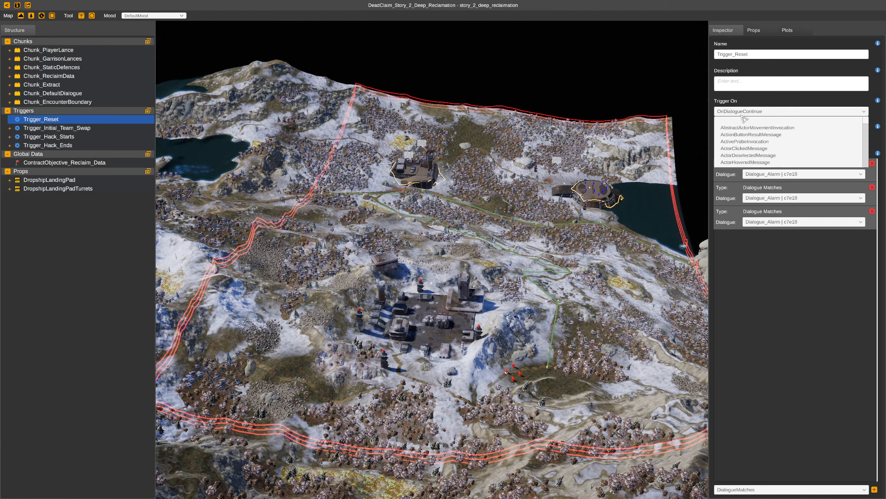
left_click(753, 149)
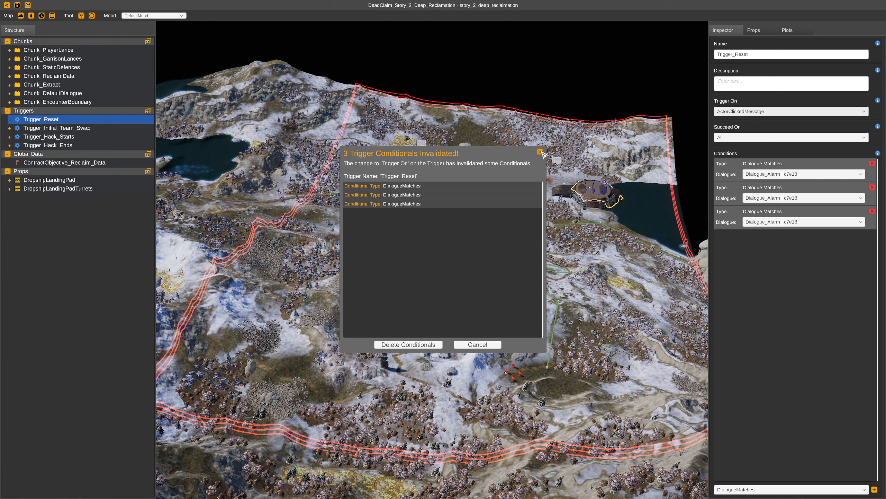
left_click(107, 137)
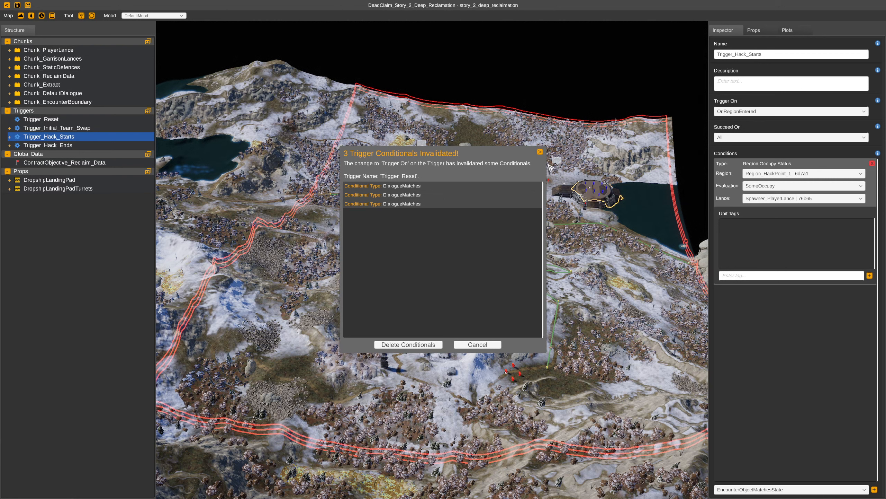
left_click(540, 153)
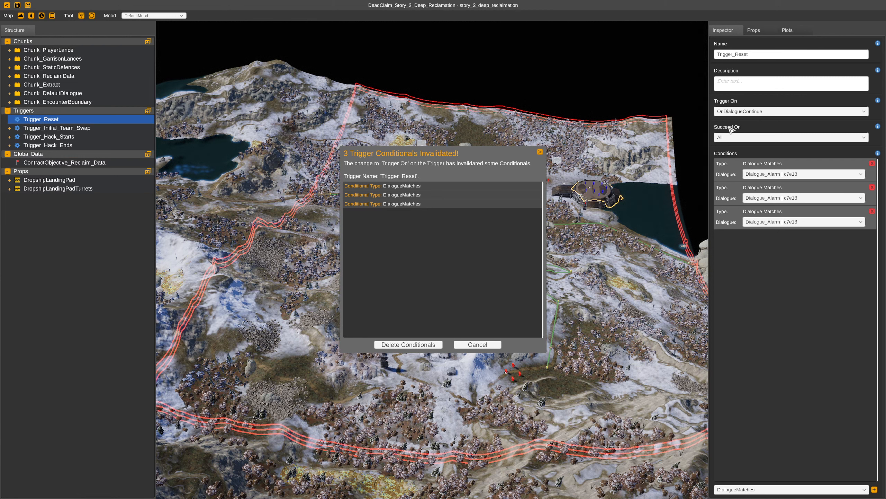
left_click(431, 346)
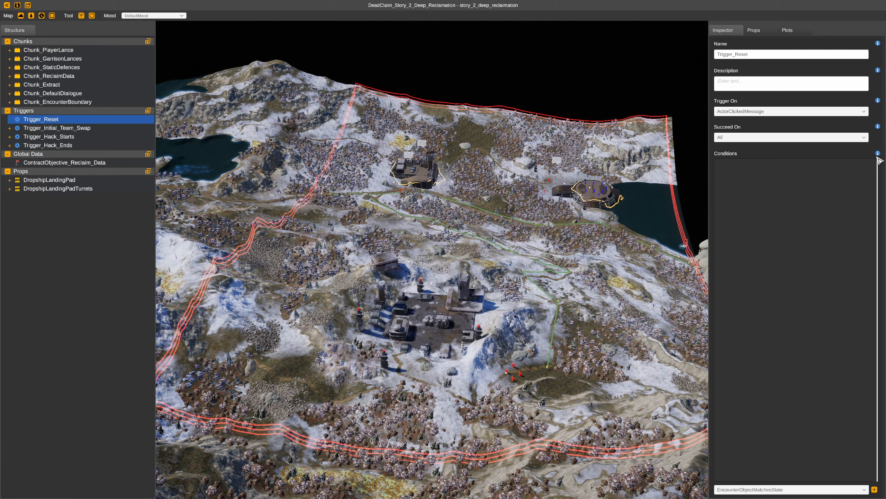